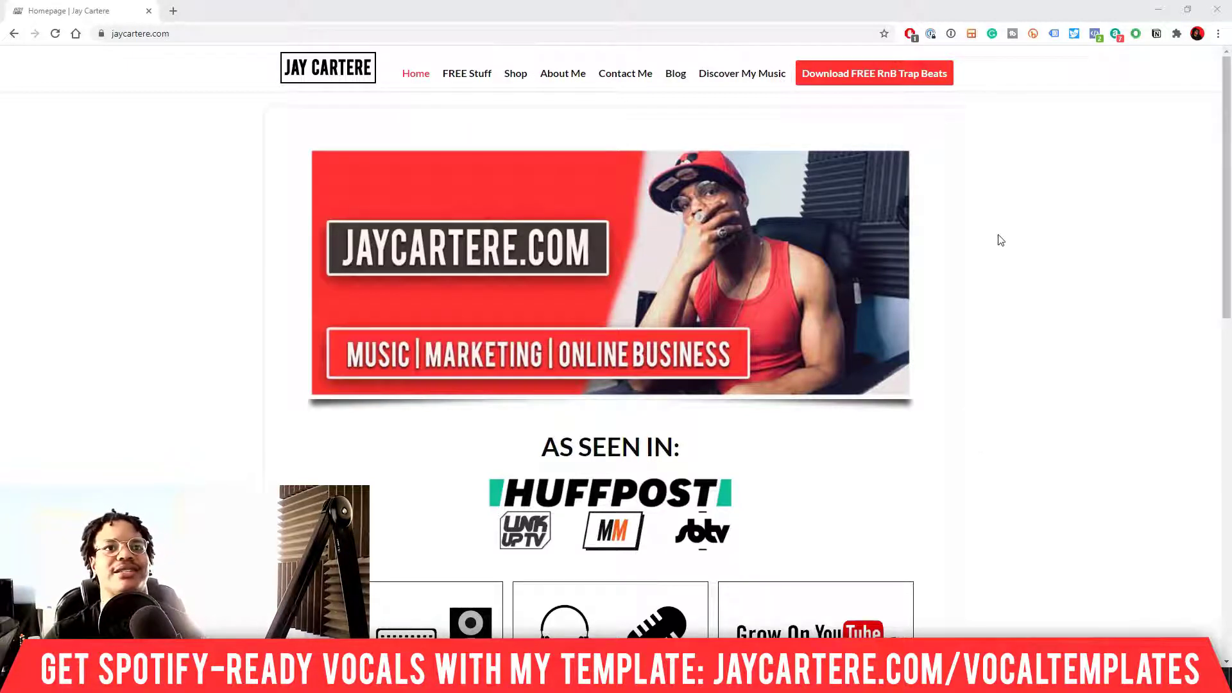
Minimize Chrome to reveal the Studio One project 'Orange Hair Beat Rec'.
left_click(1159, 12)
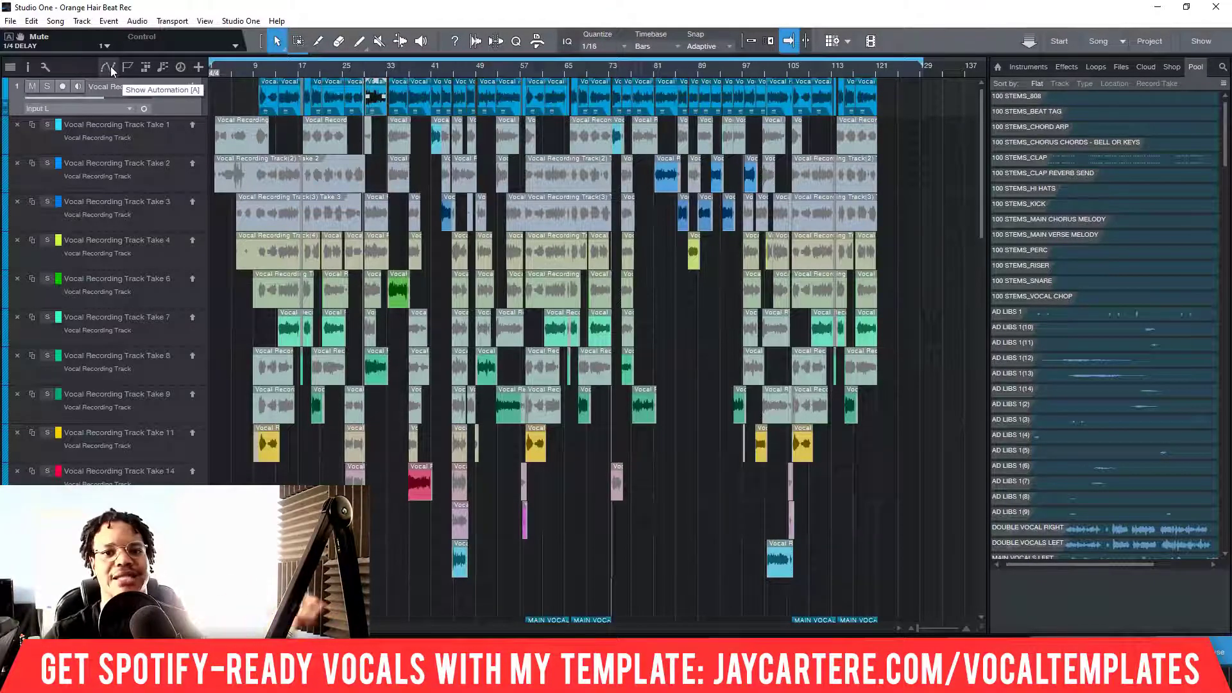
Choose Song > Export Stems... to bring up the stem export dialog.
left_click(56, 21)
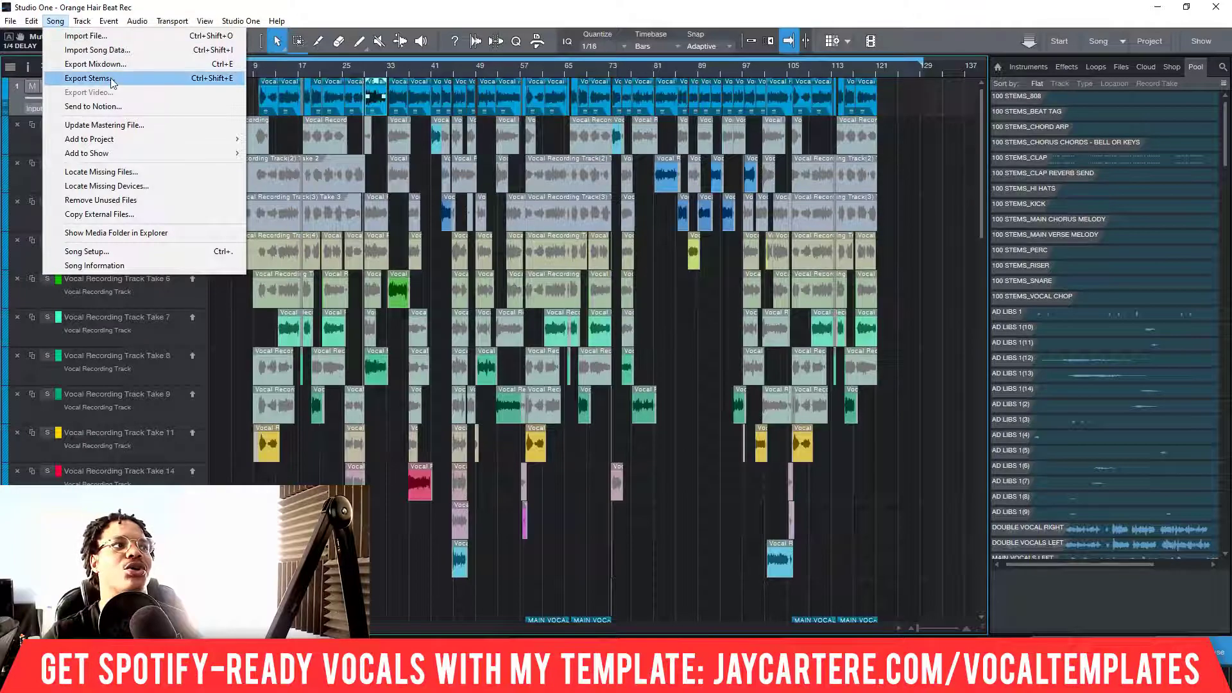
left_click(90, 79)
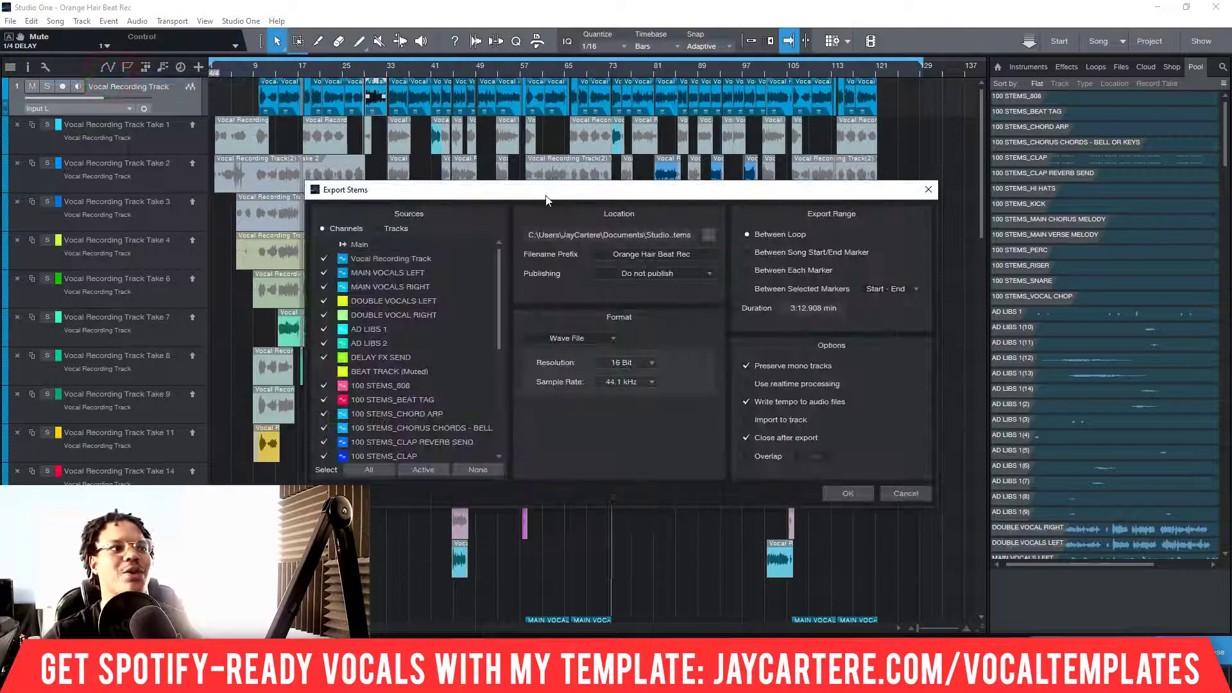
Compare Tracks and Channels as export sources, ending back on Channels.
left_click_drag(542, 191, 534, 187)
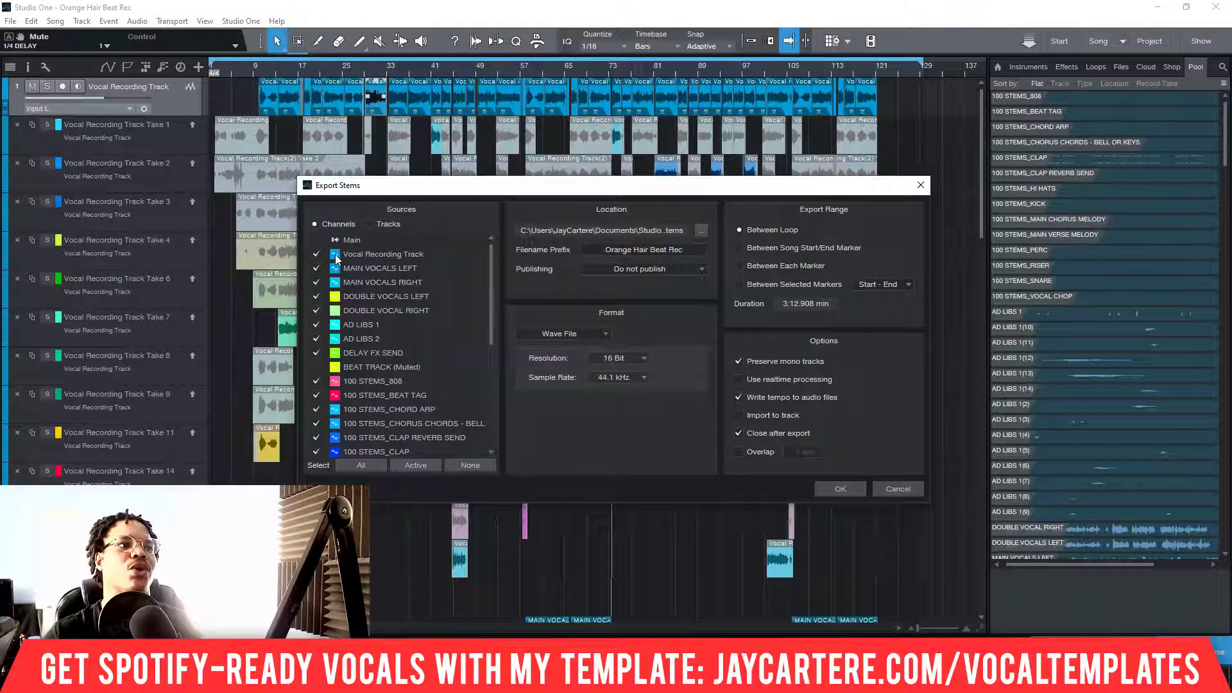
scroll(335, 257, "down", 5)
scroll(364, 273, "up", 5)
left_click(369, 224)
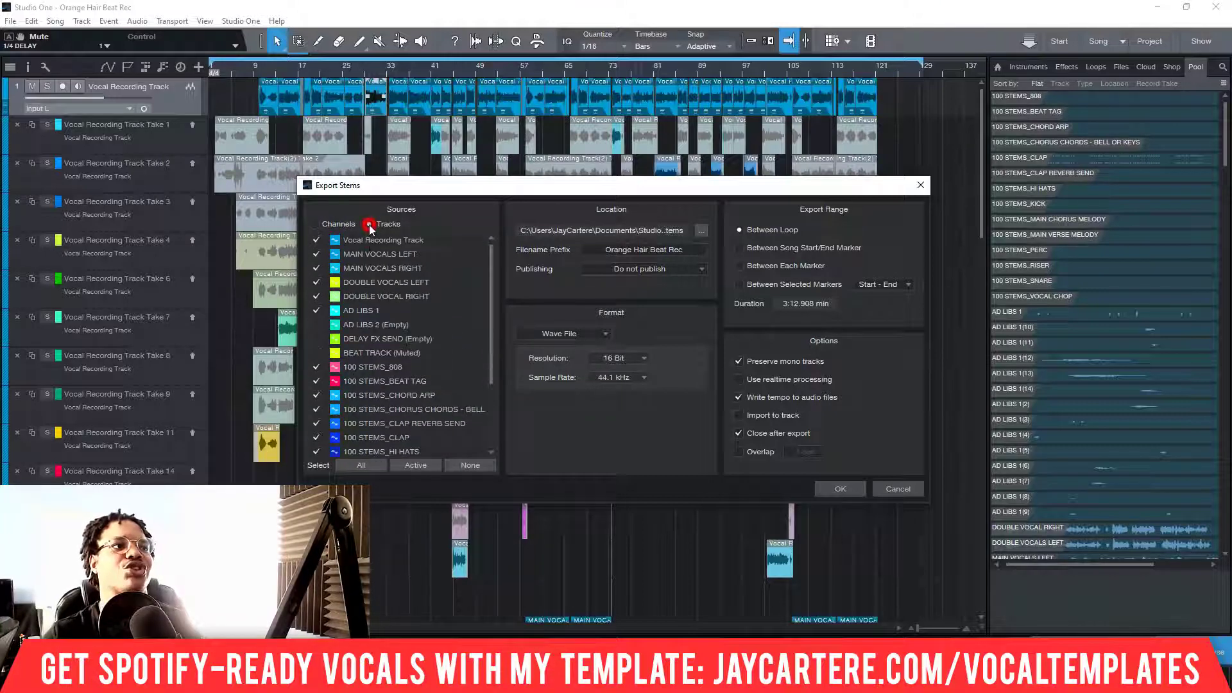
left_click(314, 224)
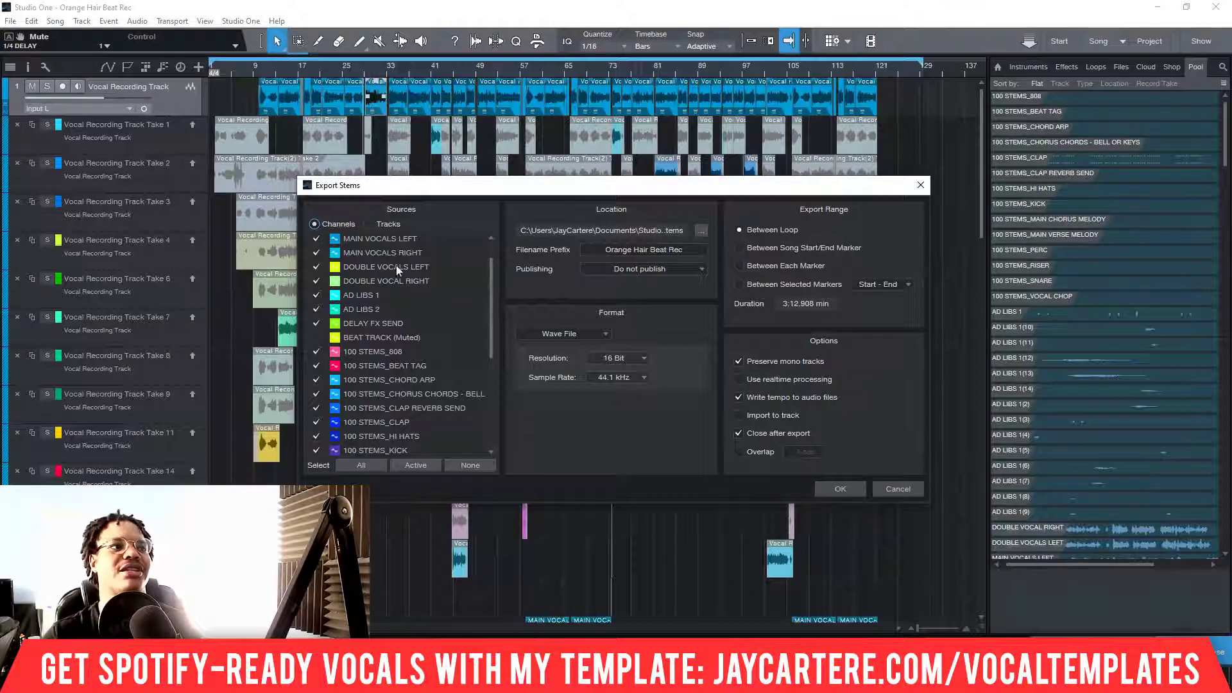
Close the Export Stems dialog without exporting.
left_click_drag(491, 303, 481, 451)
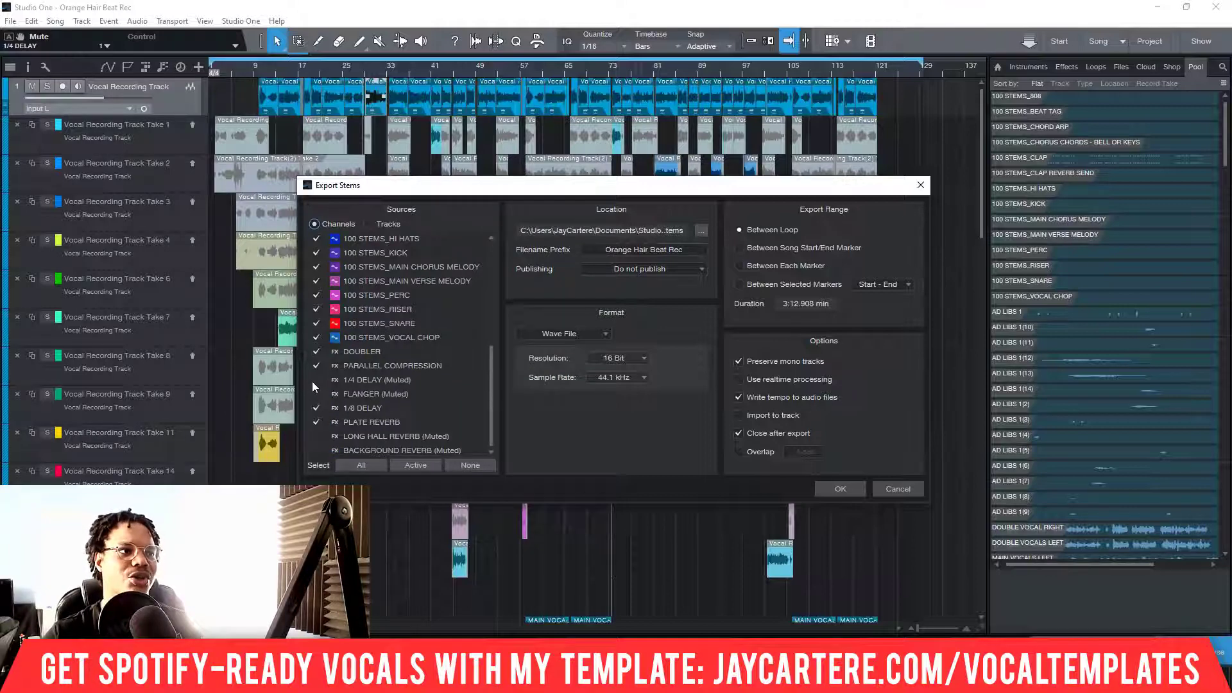
left_click(922, 186)
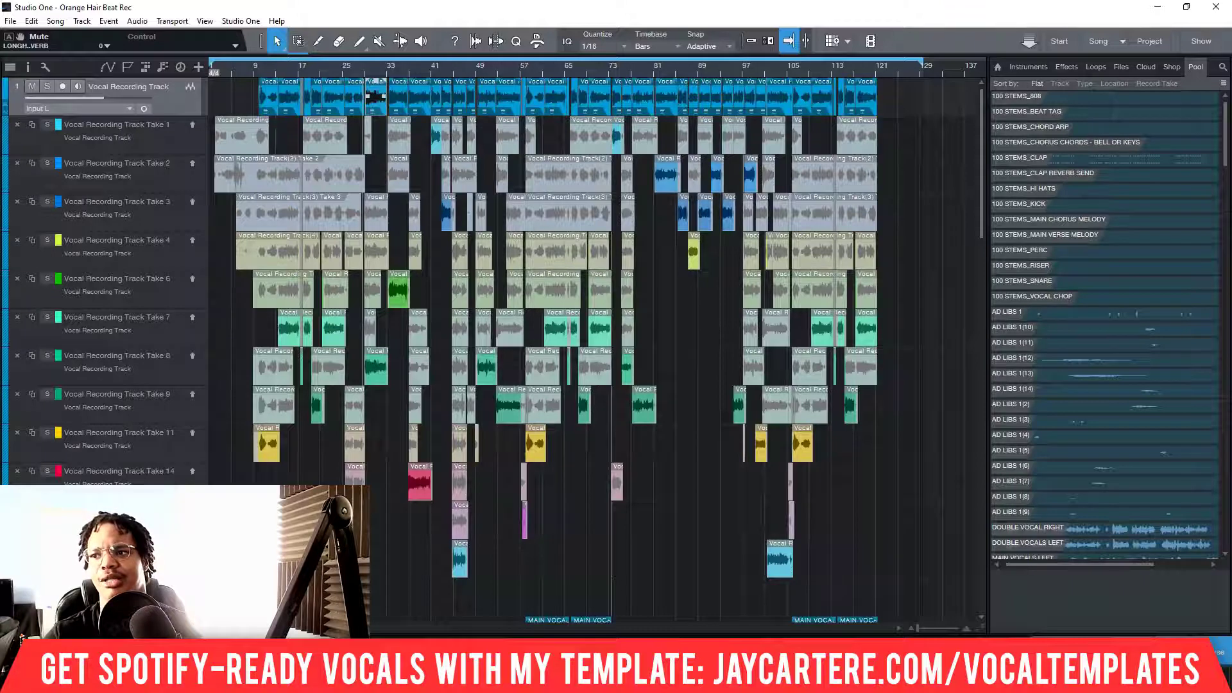
left_click(55, 21)
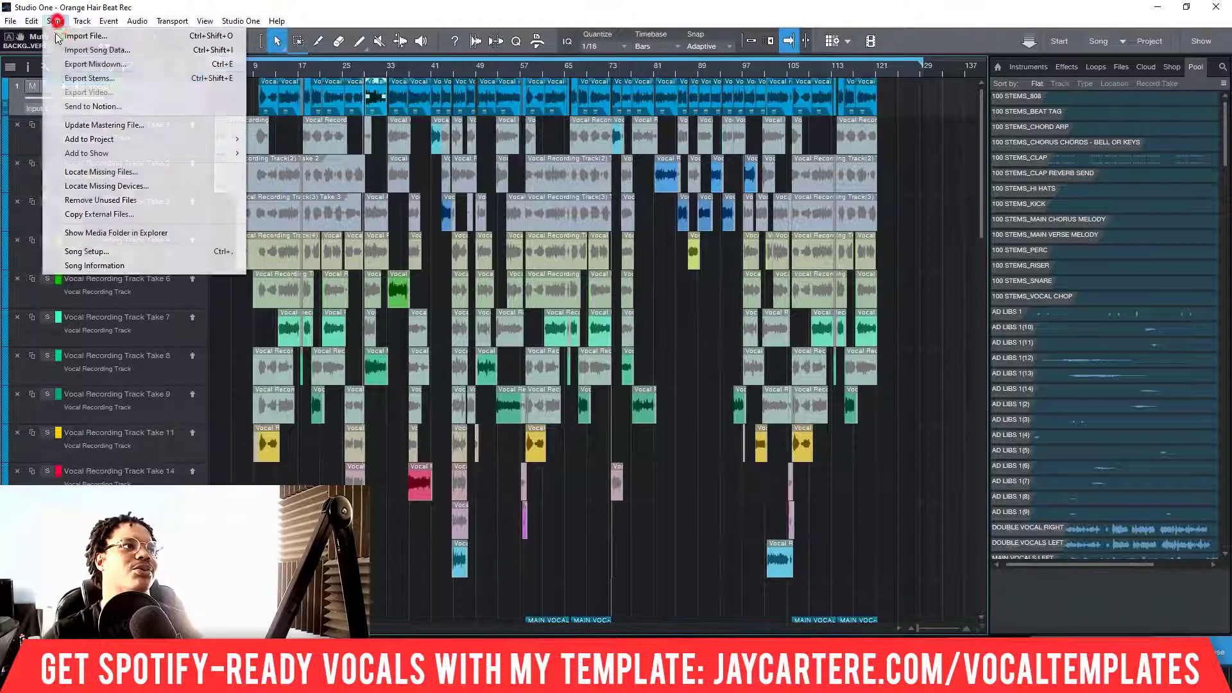
Reopen Export Stems and tick the FLANGER channel as a source.
left_click(88, 78)
scroll(432, 359, "down", 3)
scroll(436, 355, "down", 3)
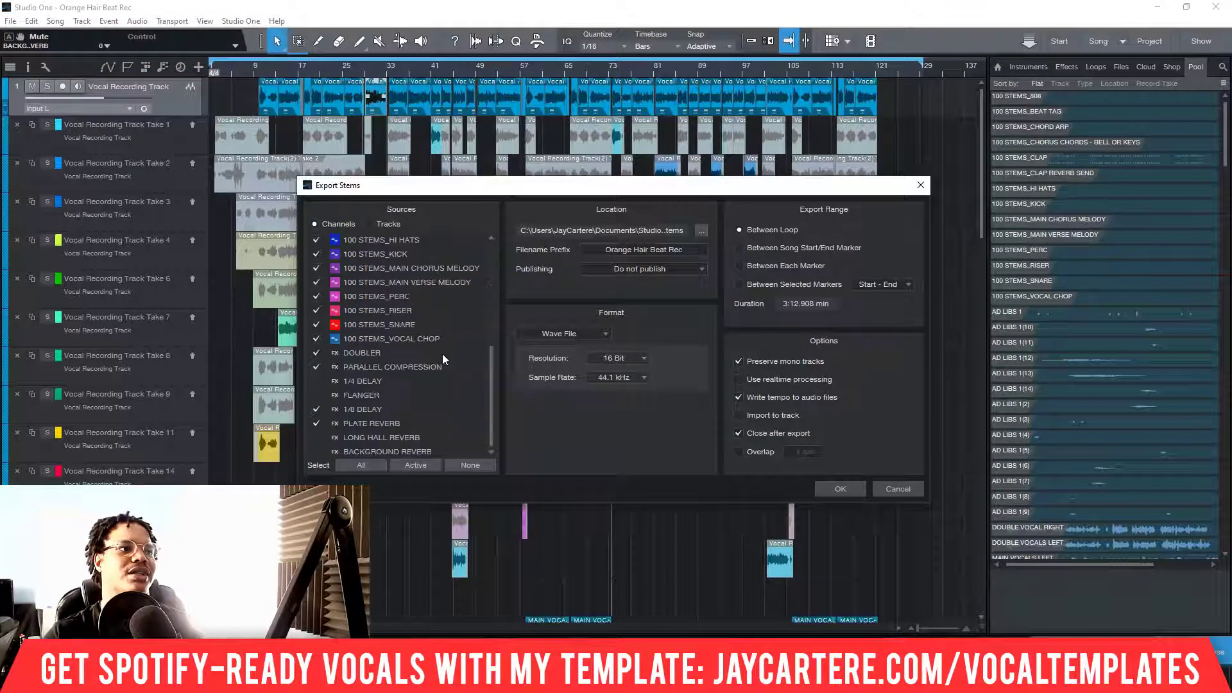
left_click(316, 394)
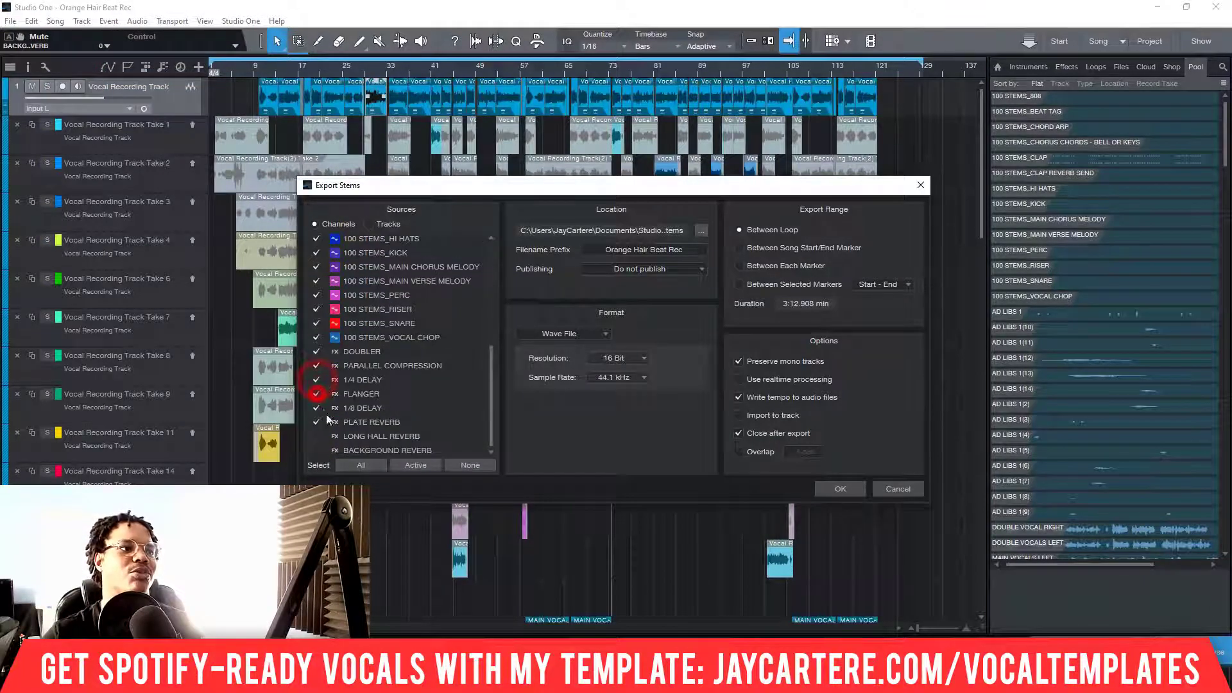
Select only the active sources so the muted BEAT TRACK is excluded.
left_click(361, 464)
left_click(470, 464)
left_click(419, 465)
left_click_drag(492, 397, 497, 256)
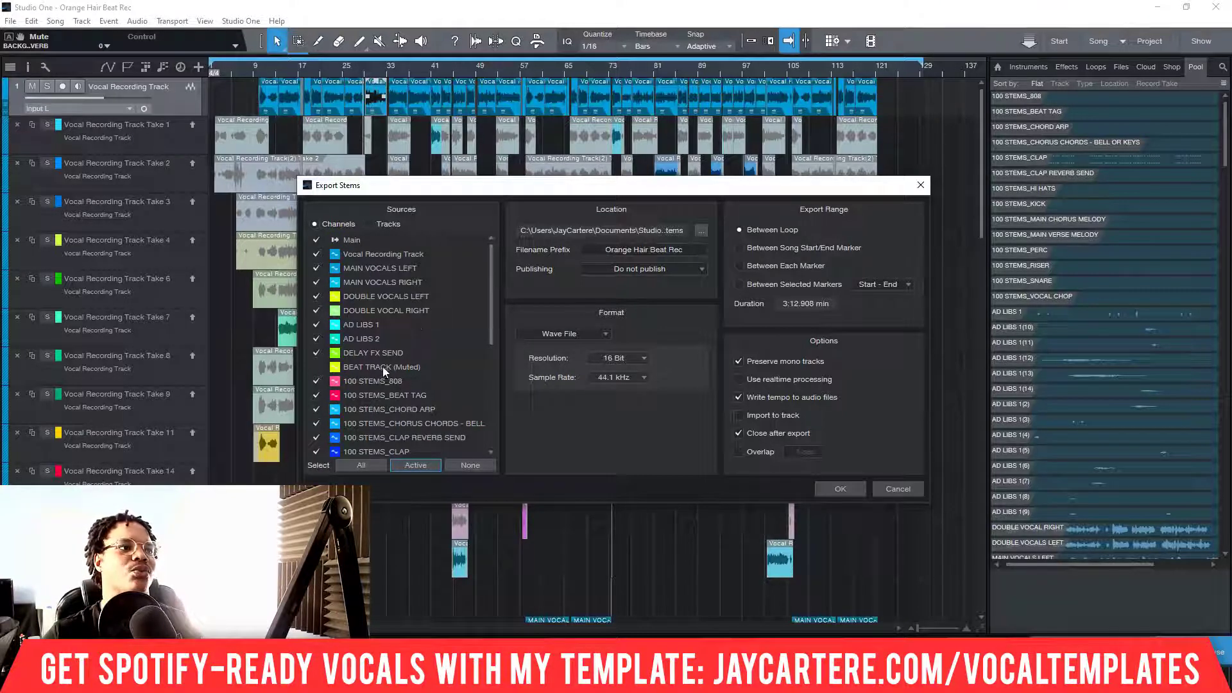
left_click(369, 466)
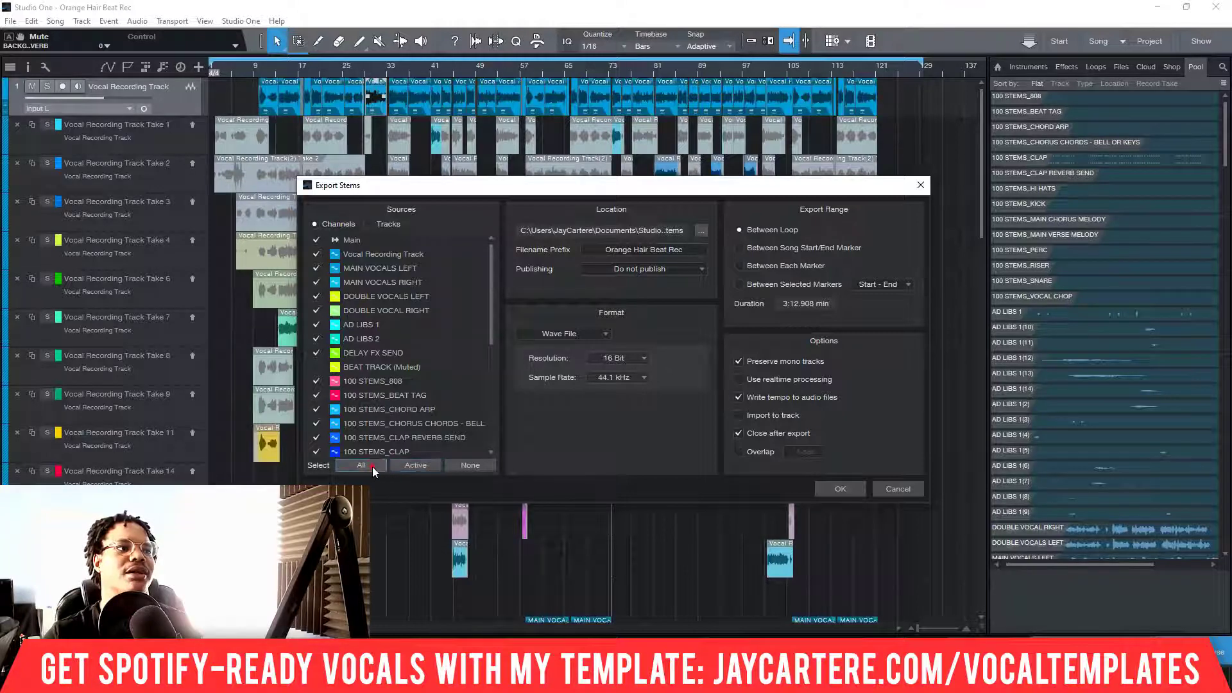
left_click(415, 466)
scroll(391, 372, "down", 3)
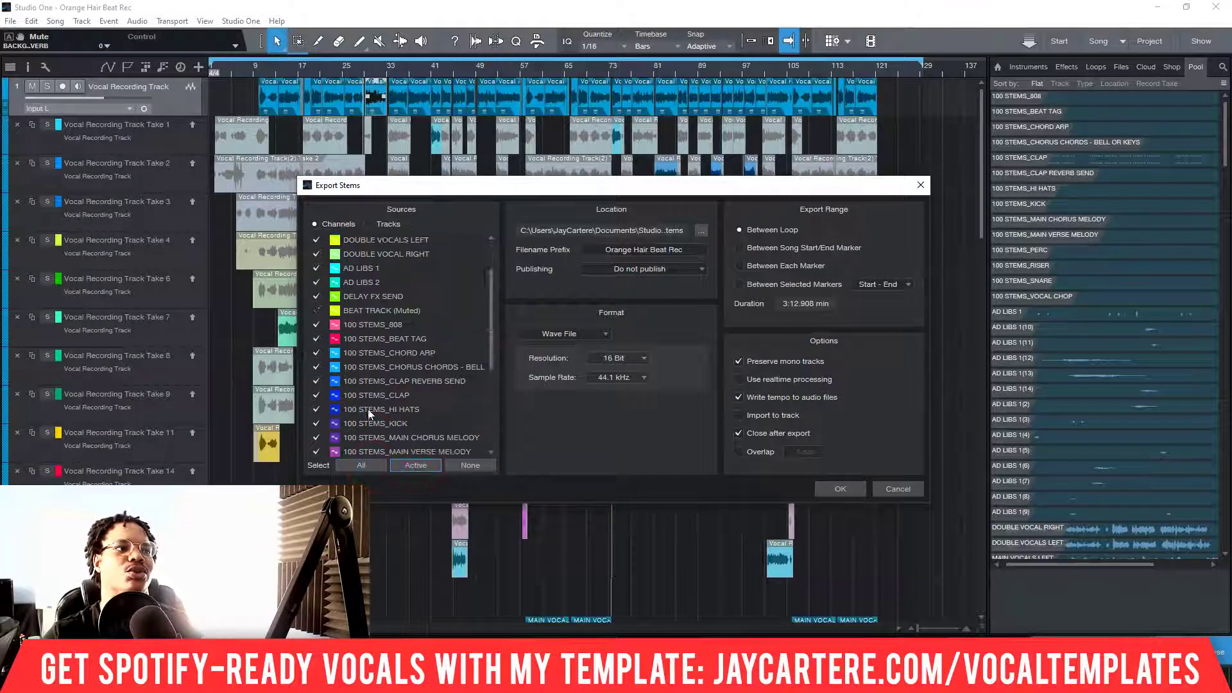
scroll(406, 339, "down", 3)
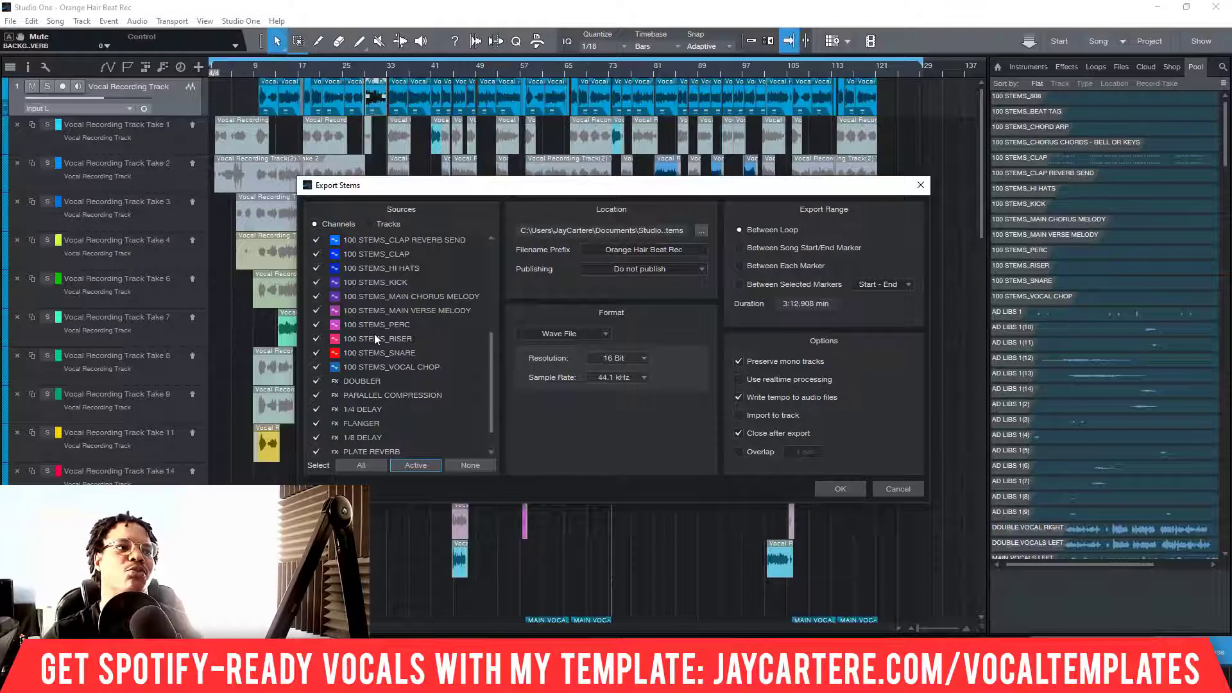
scroll(386, 356, "up", 6)
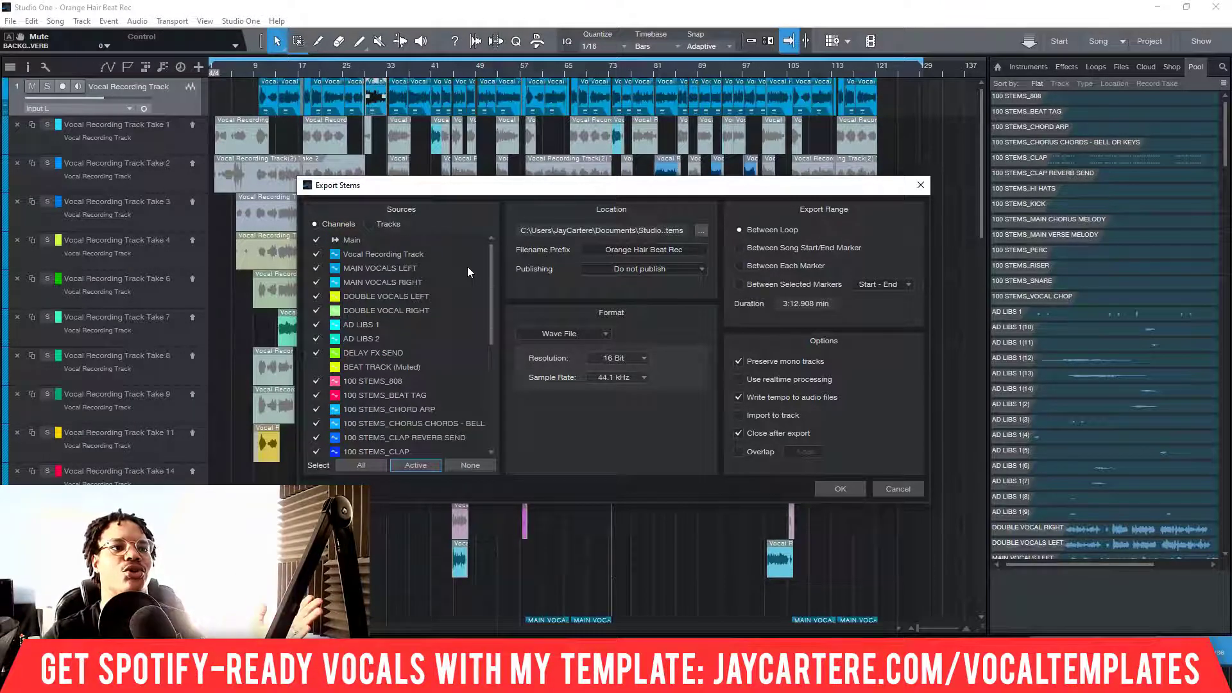
left_click(670, 191)
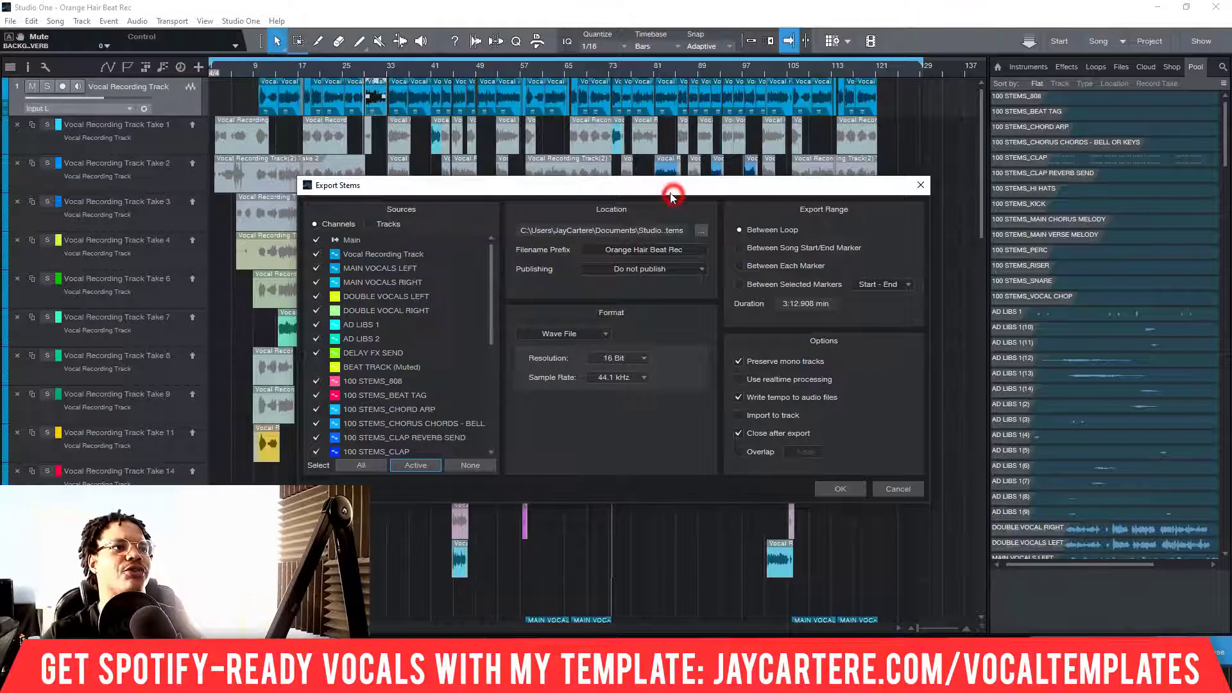
Switch the export sources between Tracks and Channels twice to compare, finishing on Channels.
left_click_drag(628, 193, 620, 191)
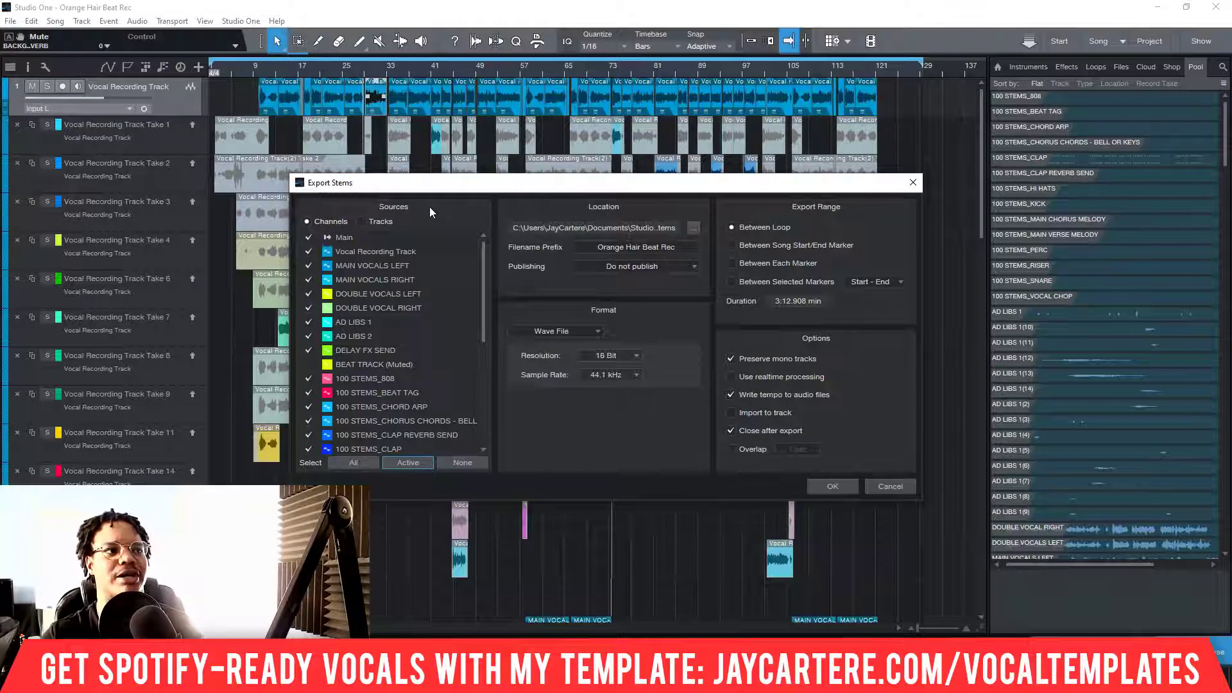
left_click(361, 221)
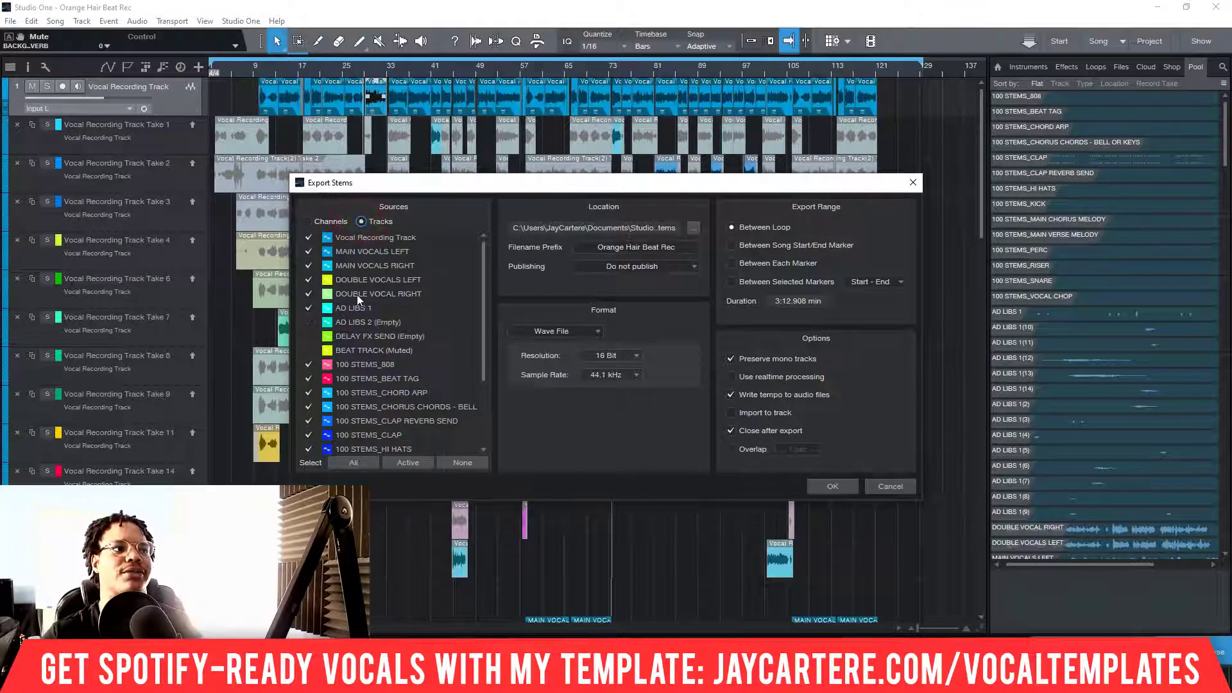
scroll(352, 380, "down", 3)
scroll(354, 377, "up", 3)
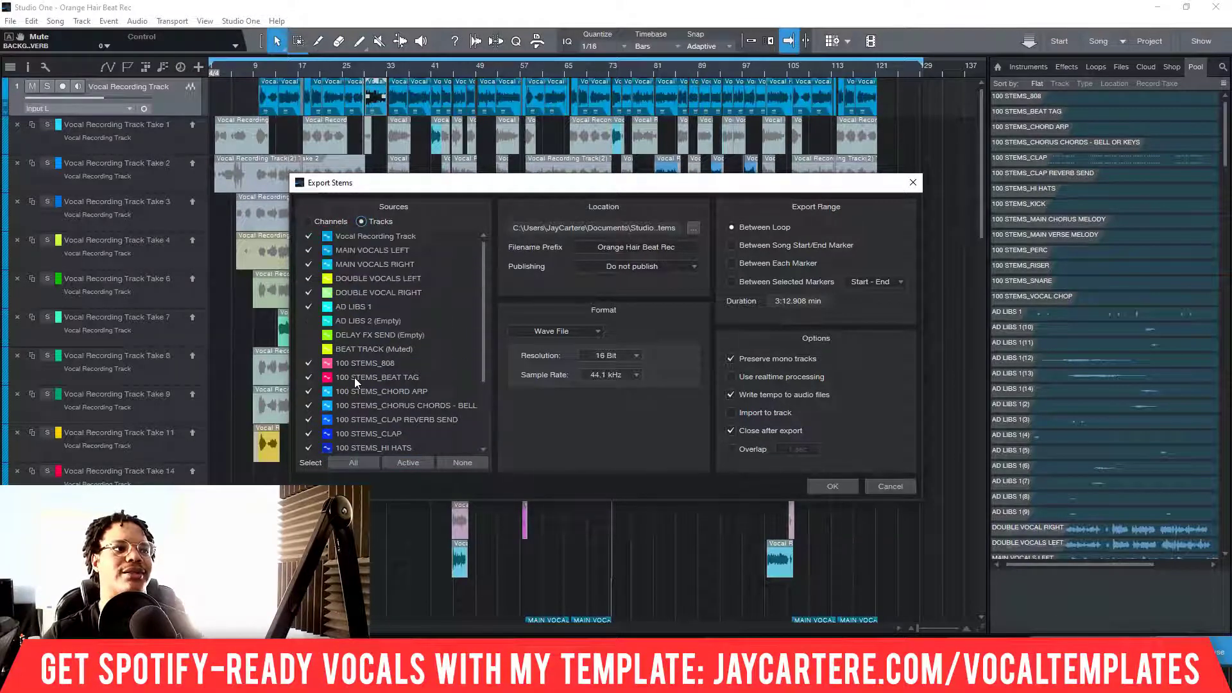
left_click(308, 222)
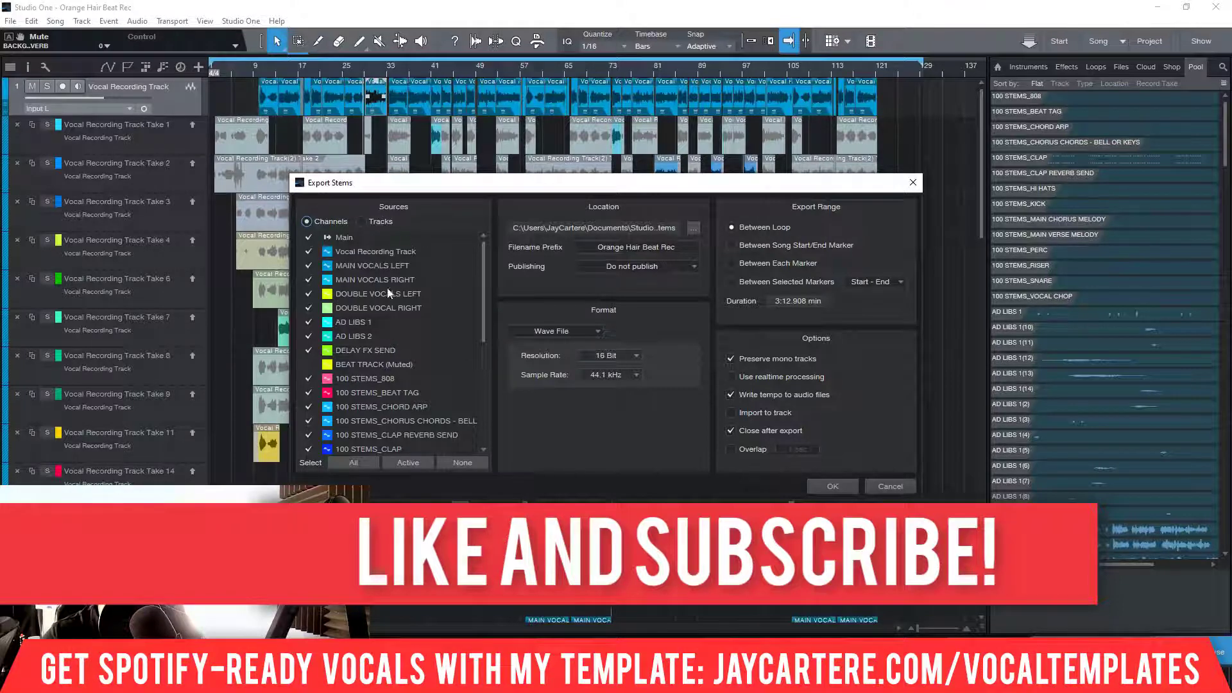
scroll(439, 323, "down", 6)
scroll(448, 393, "up", 6)
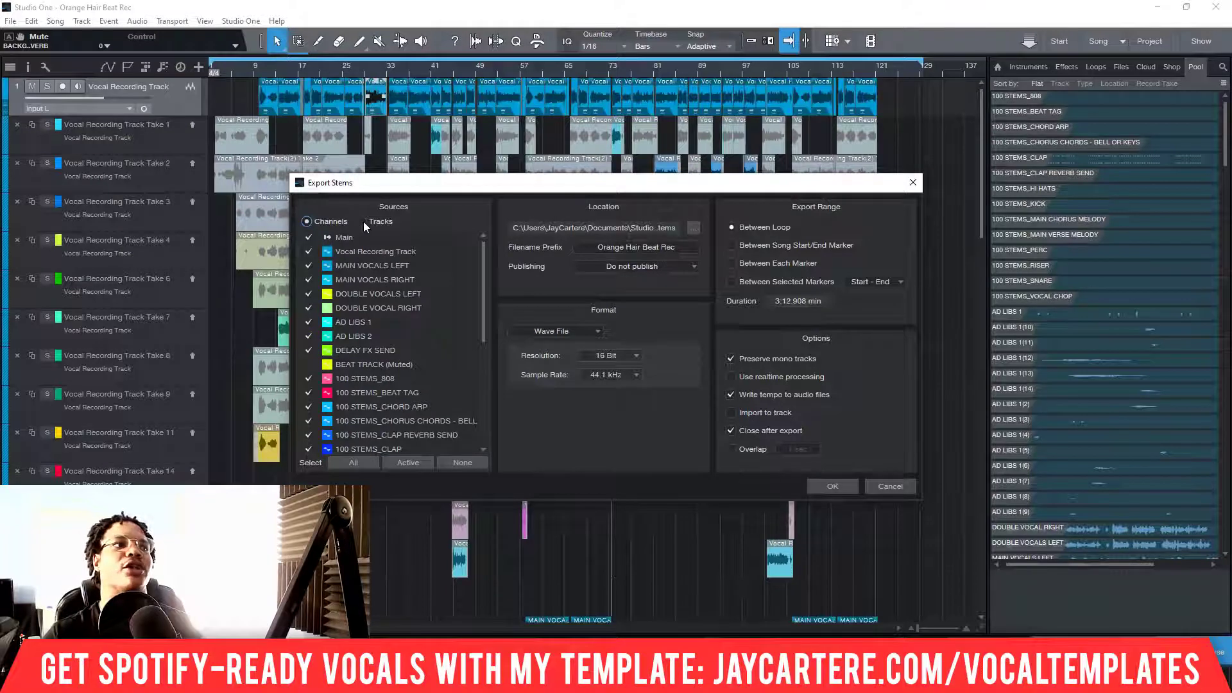
left_click(363, 221)
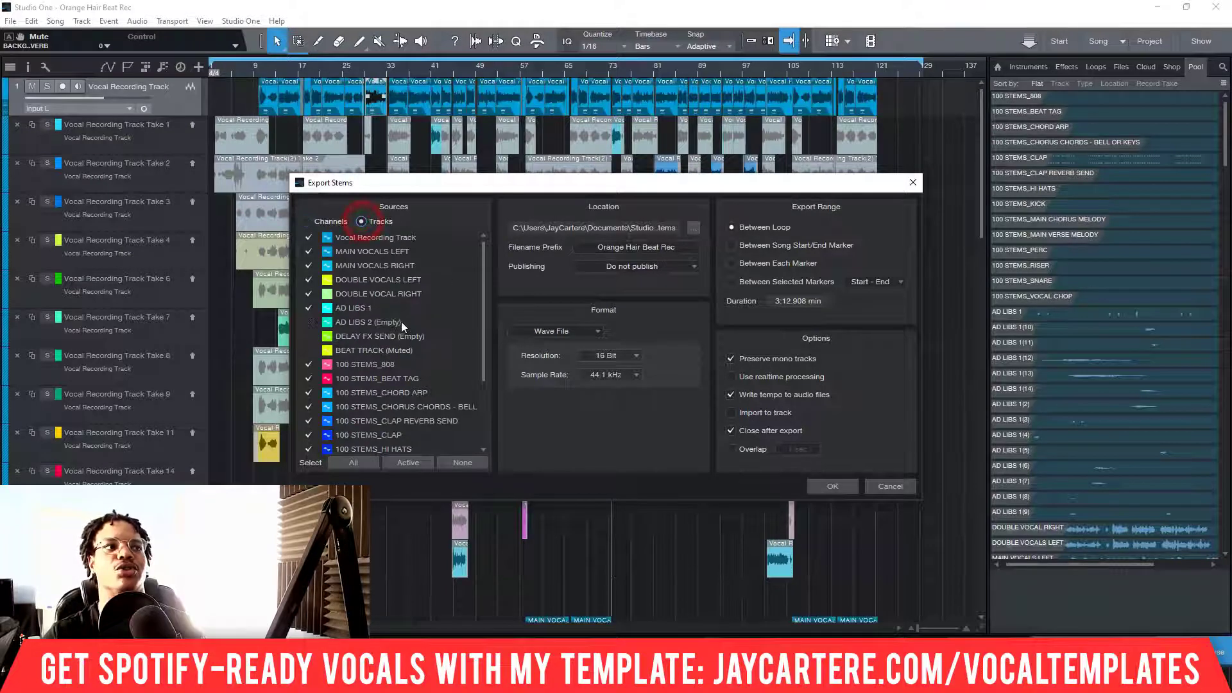
left_click(307, 222)
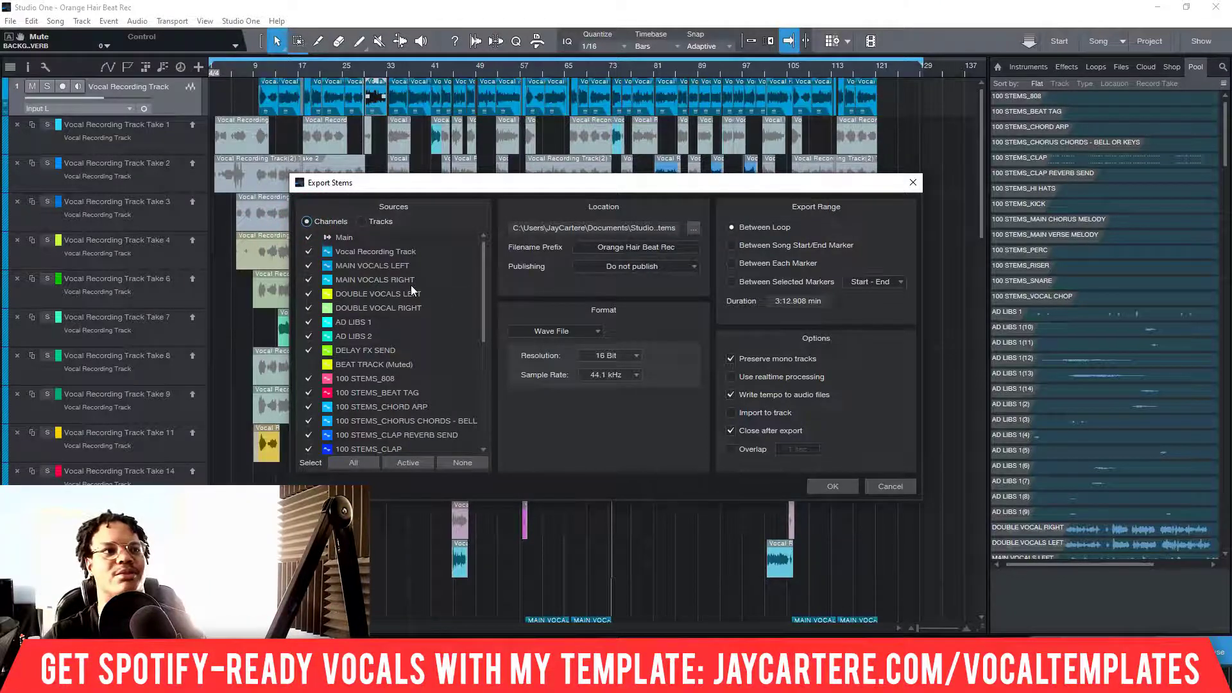
Set the stem export resolution to 24 Bit.
left_click(634, 356)
left_click(628, 394)
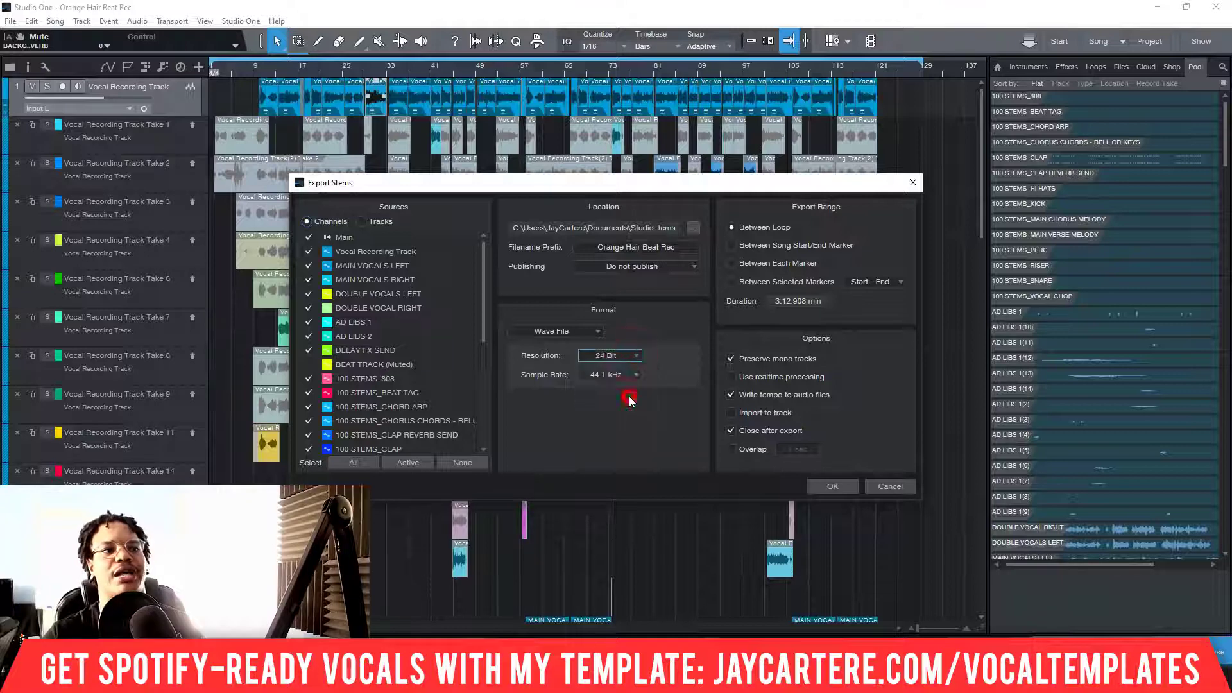
left_click(635, 357)
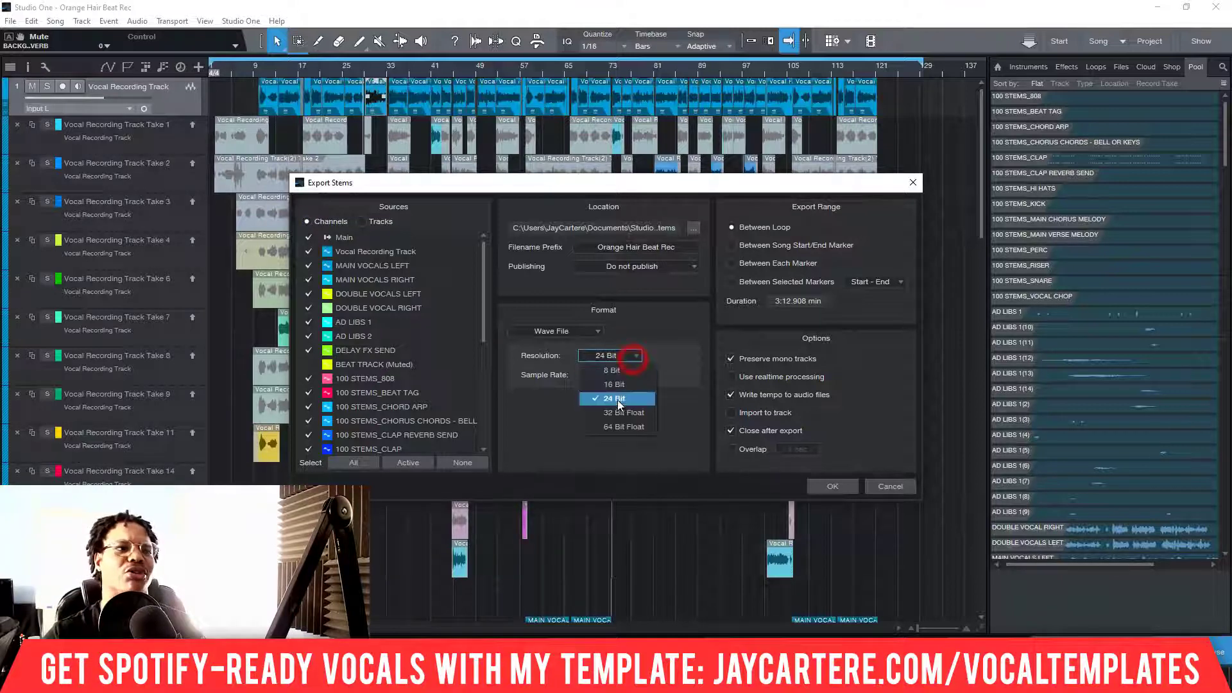
left_click(680, 365)
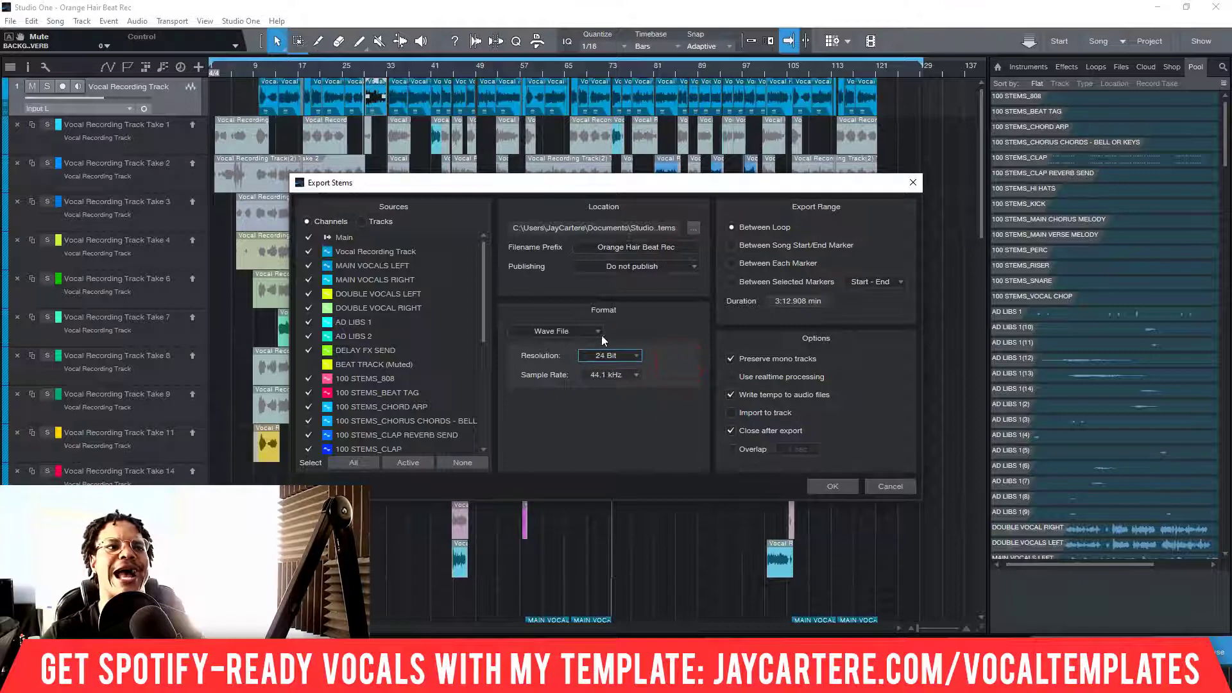
Replace the filename prefix with '100 Stems' and browse for an export location.
left_click(634, 246)
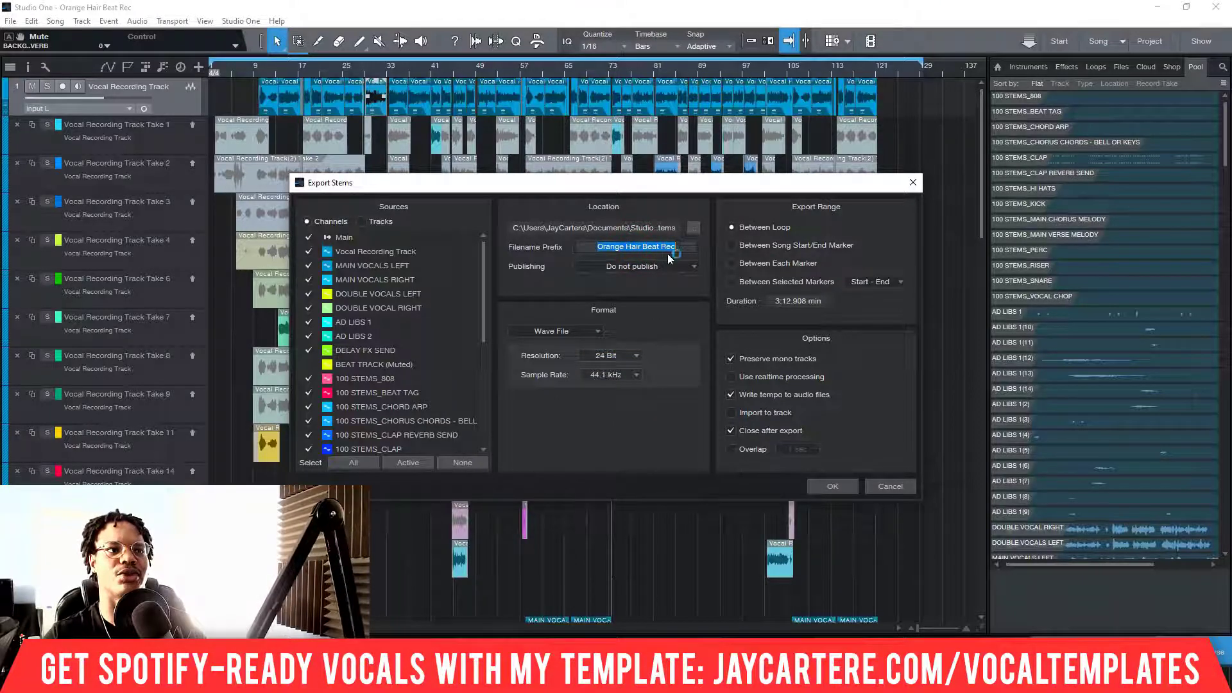
left_click_drag(682, 247, 576, 246)
type("100 ")
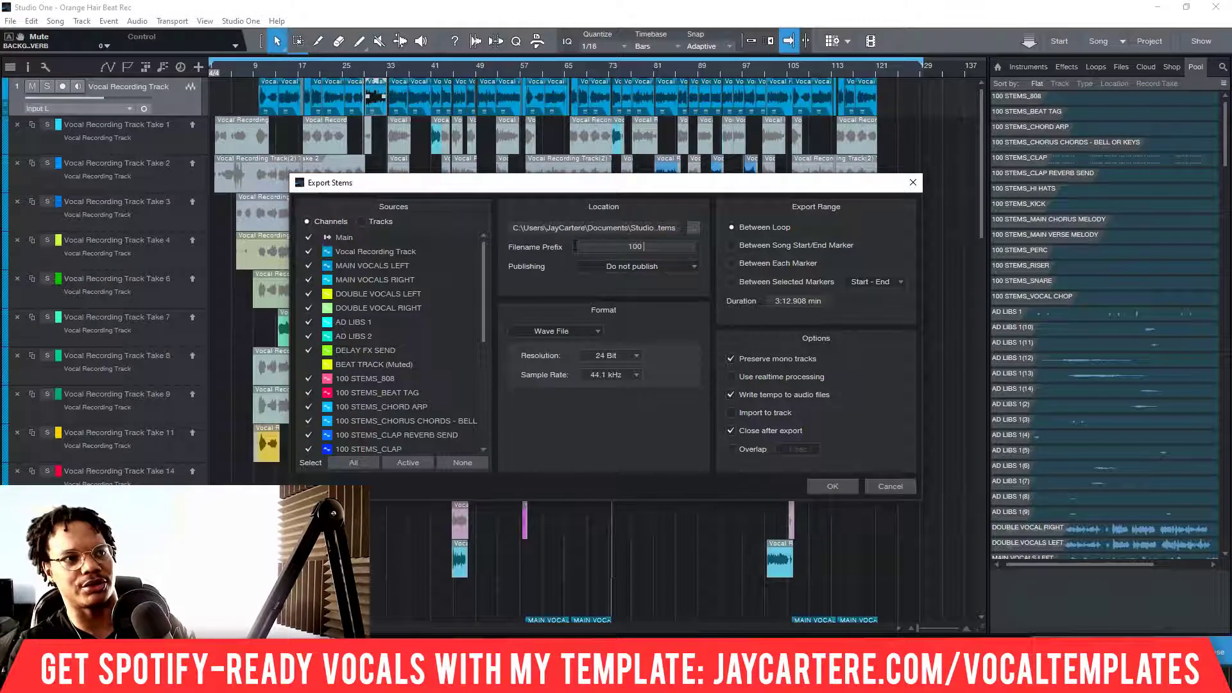
type("Stems")
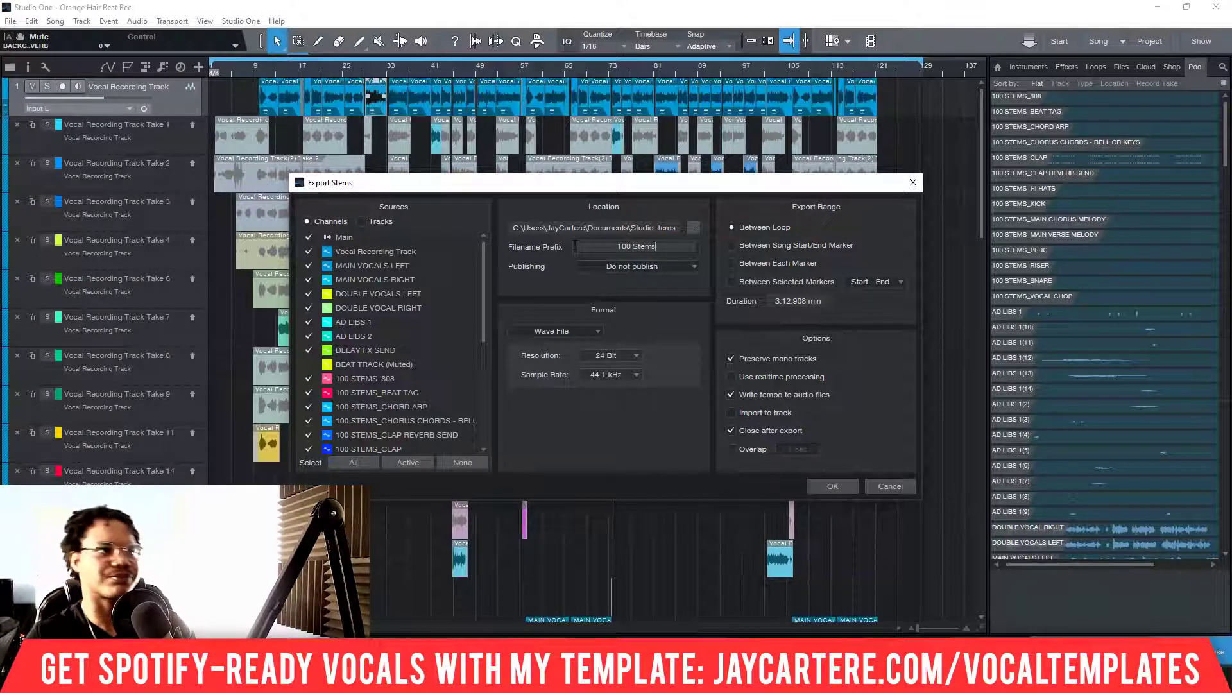
left_click(691, 226)
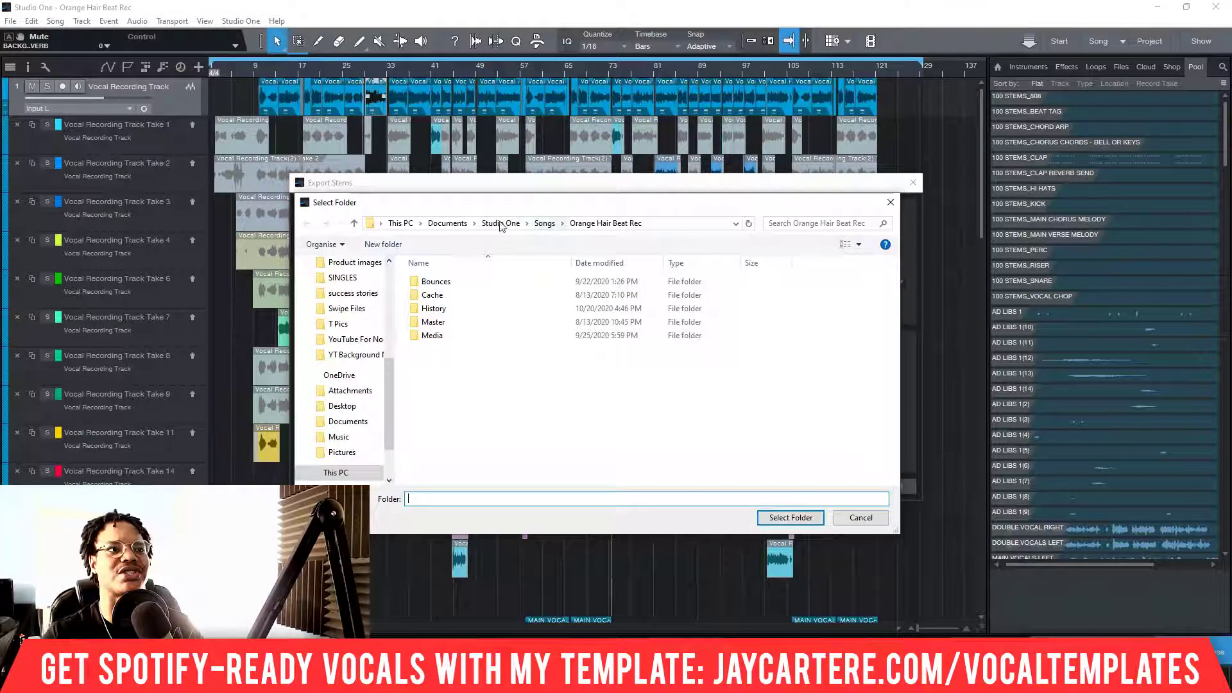
Create a new folder named '100 stems' in Studio One Stems on the Seagate Expansion Drive.
left_click_drag(387, 381, 387, 418)
left_click(357, 431)
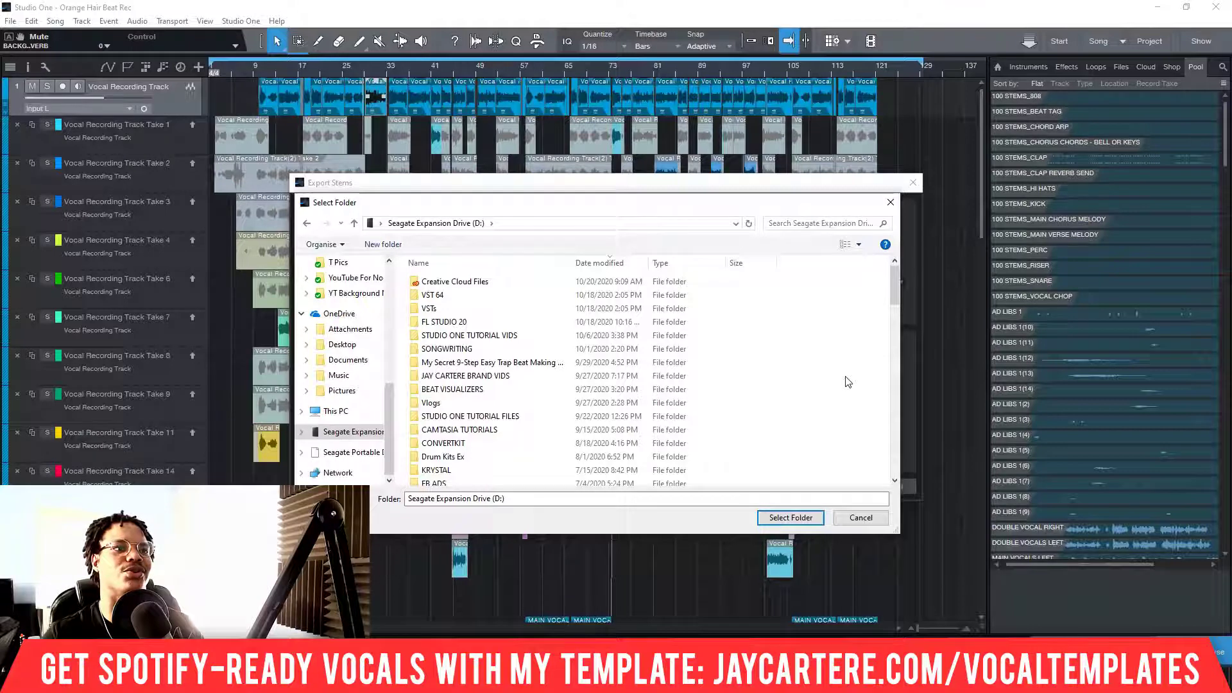
right_click(848, 382)
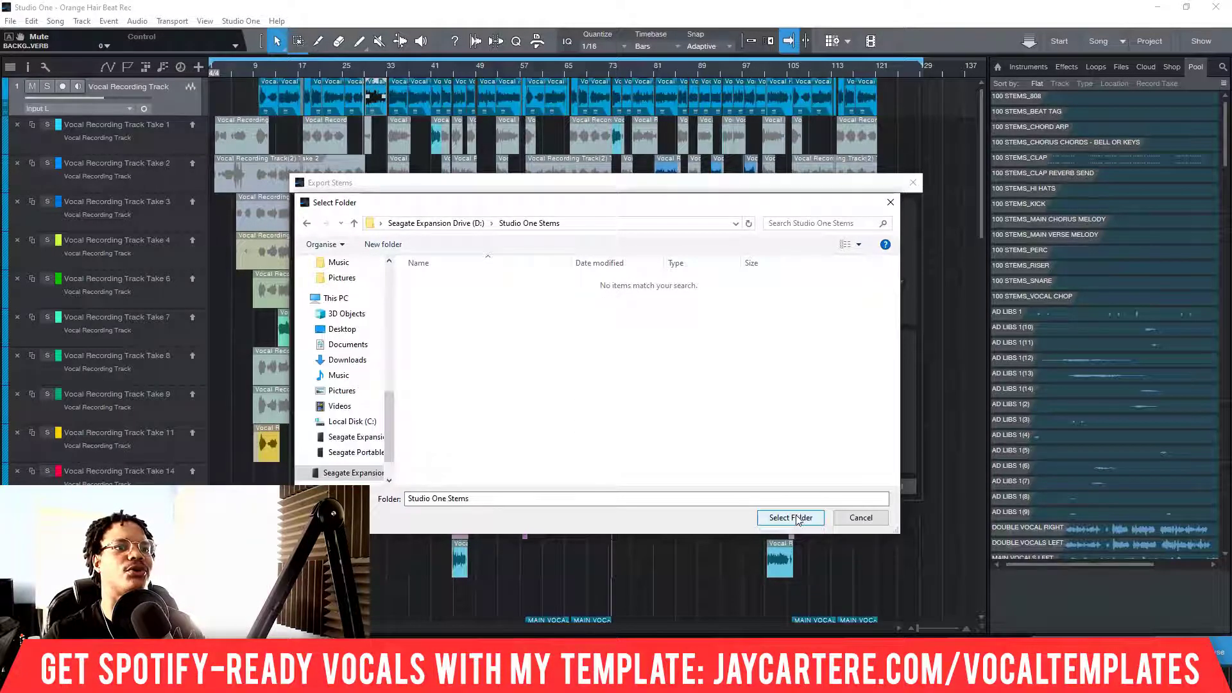
right_click(468, 328)
left_click(558, 464)
left_click(649, 465)
type("100 stems")
left_click(556, 402)
Set D:\Studio One Stems\100 stems as the stem export location.
left_click(474, 283)
double_click(472, 281)
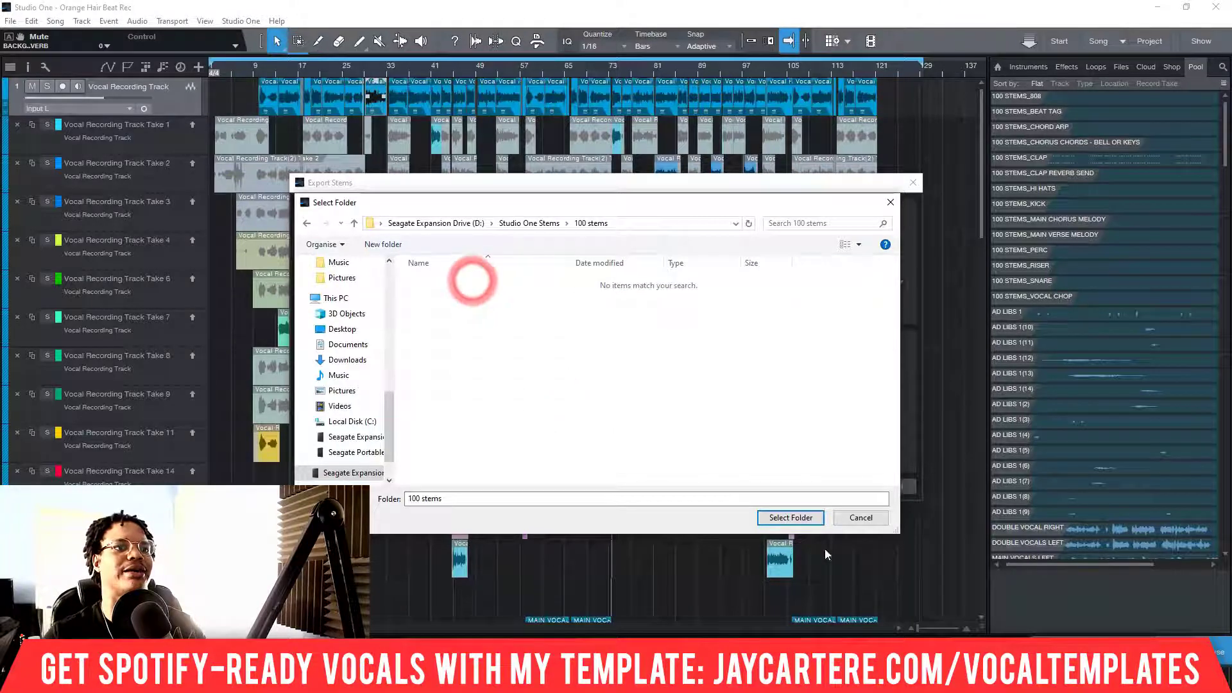
left_click(786, 516)
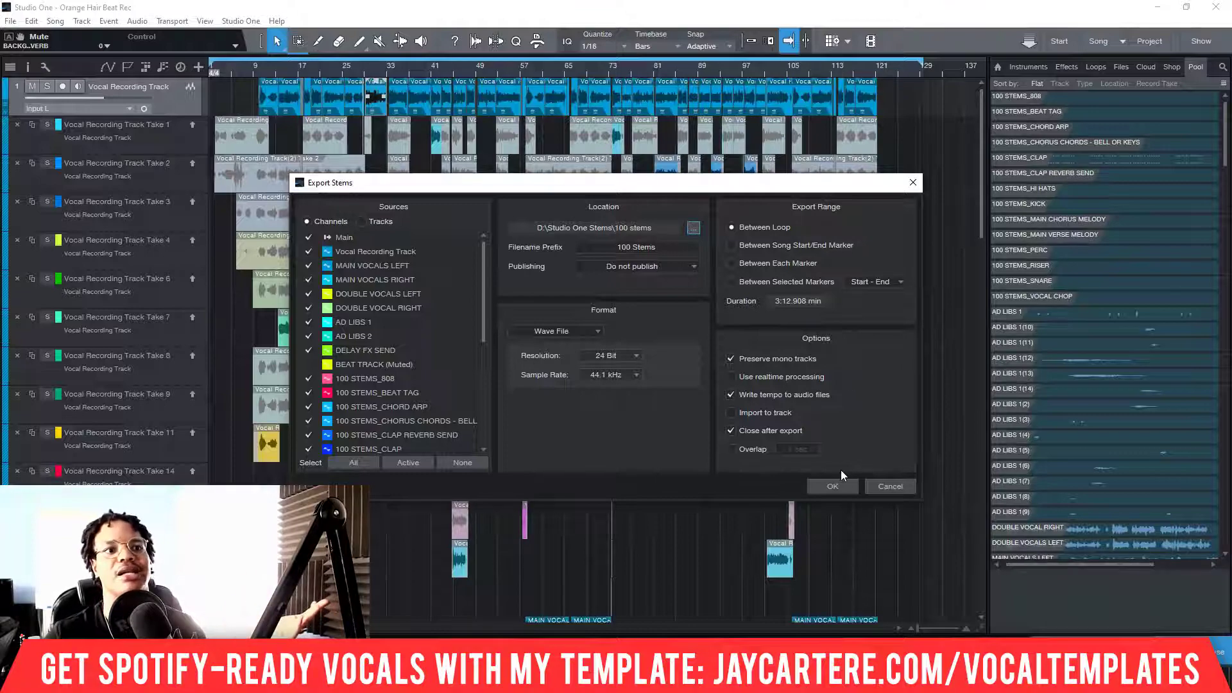
Export the stems and view the 100 stems folder's WAV files with full names in File Explorer.
left_click(841, 487)
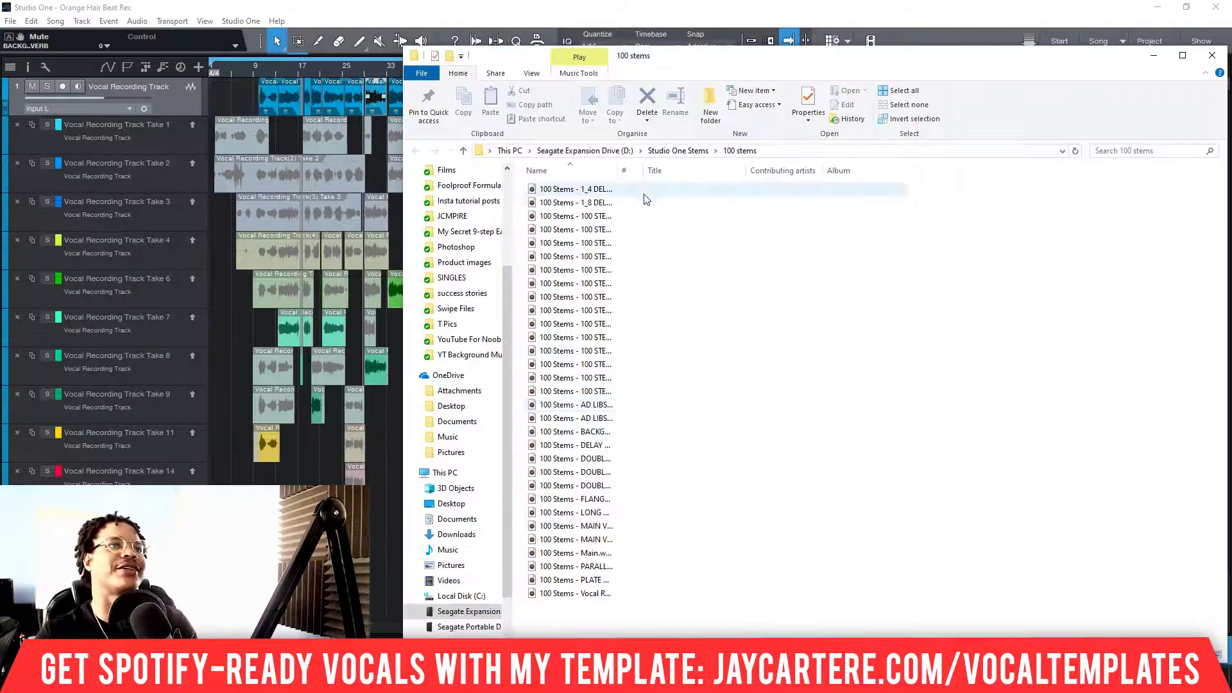
double_click(618, 172)
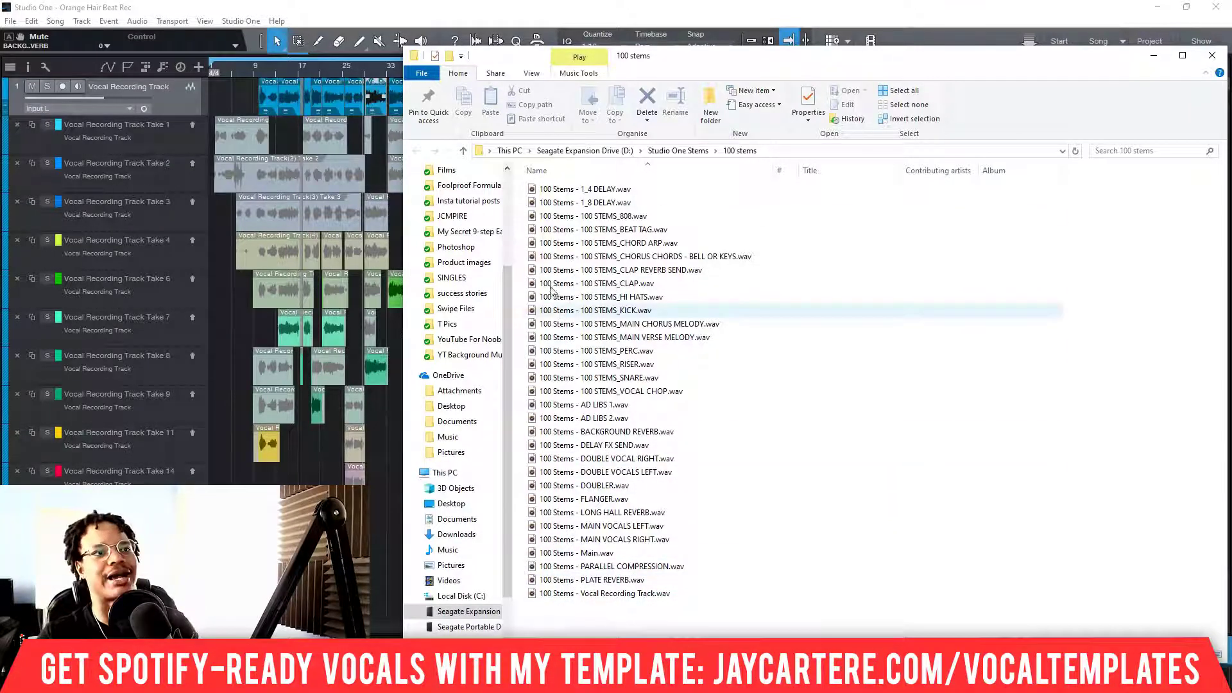
left_click(677, 151)
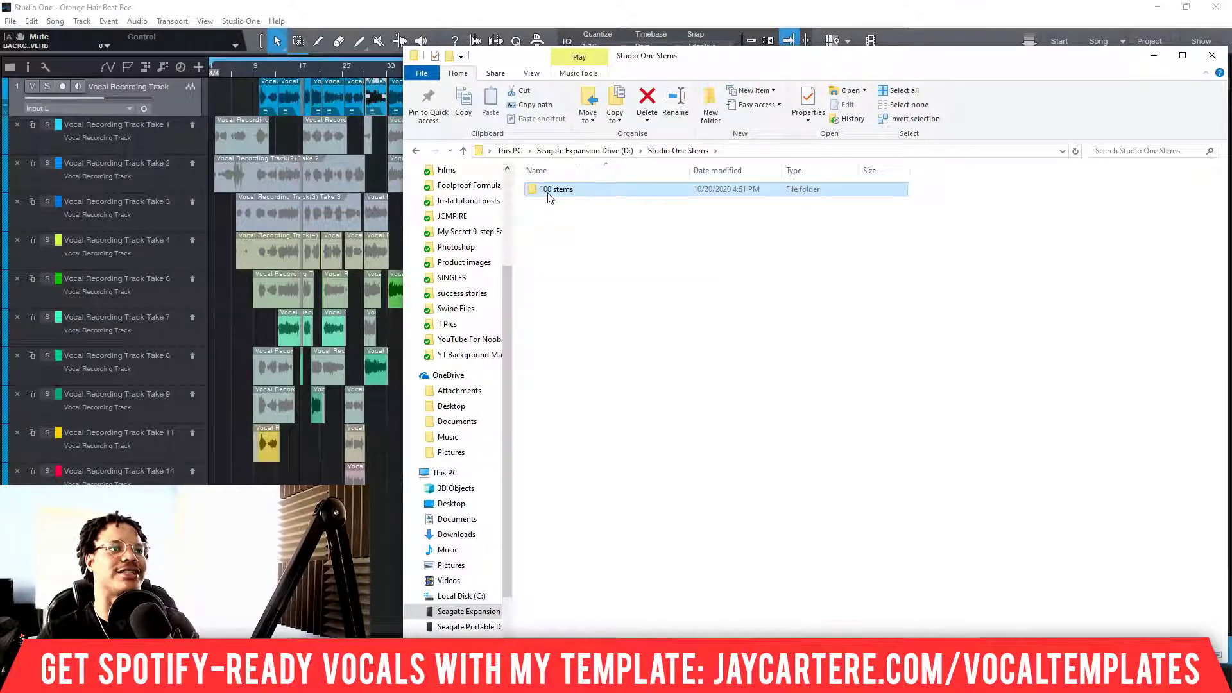
double_click(578, 192)
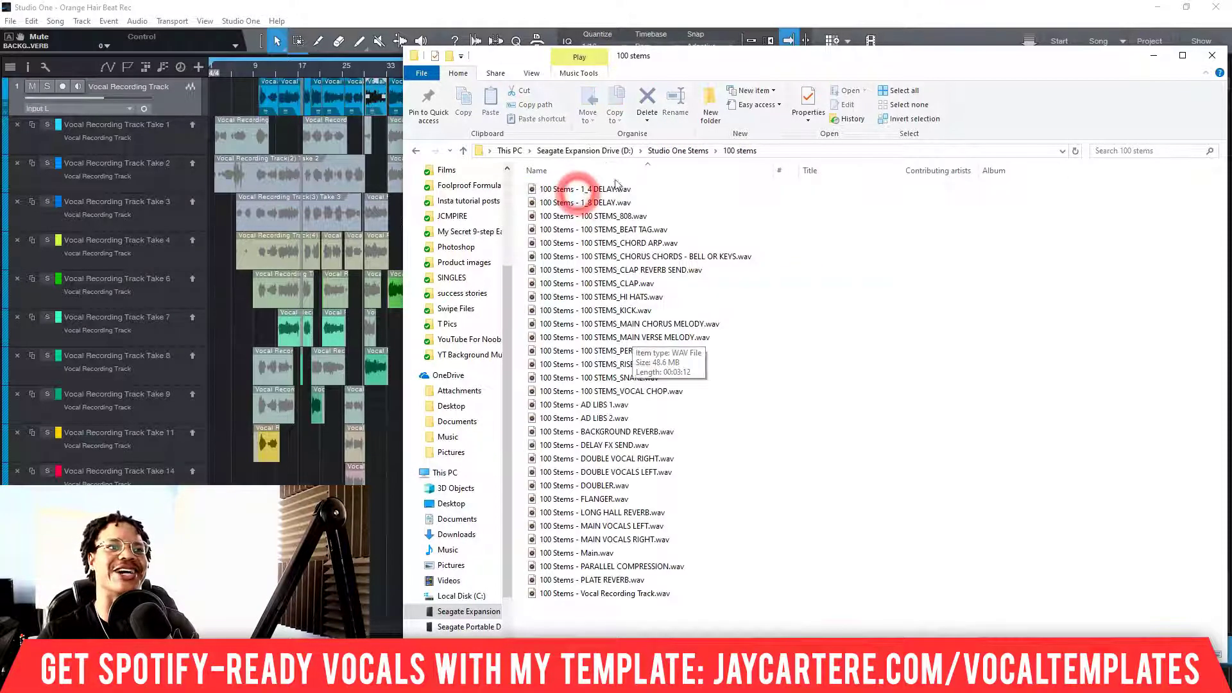
left_click_drag(664, 593, 678, 623)
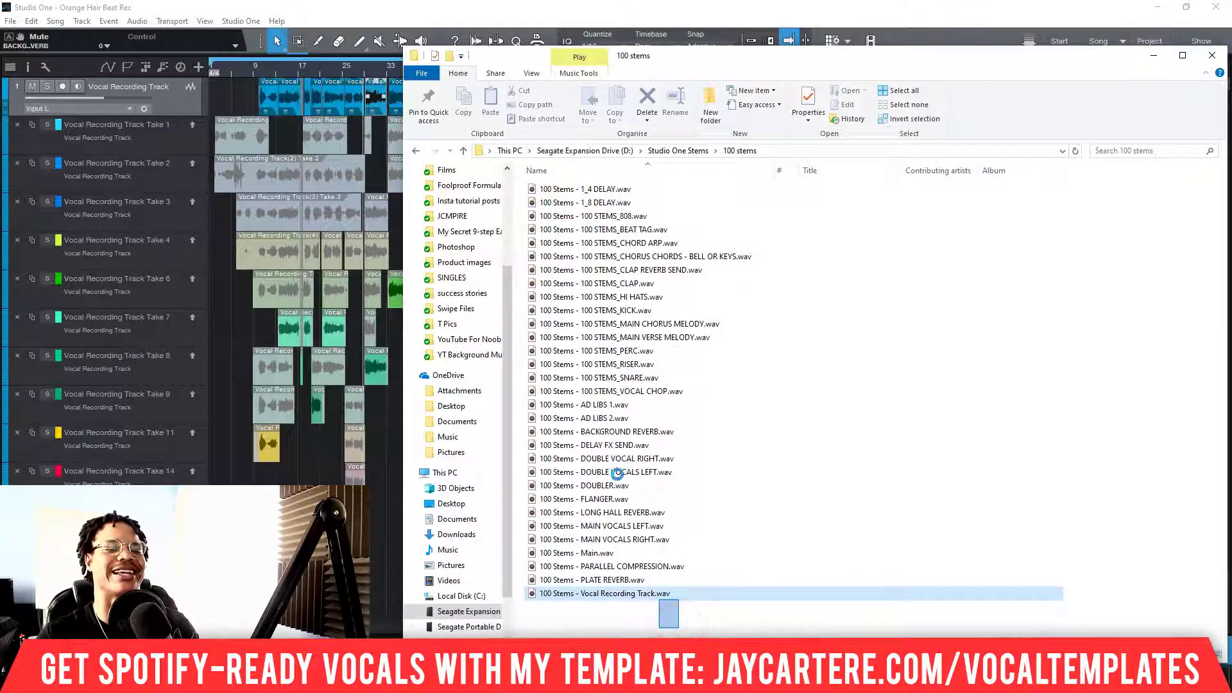